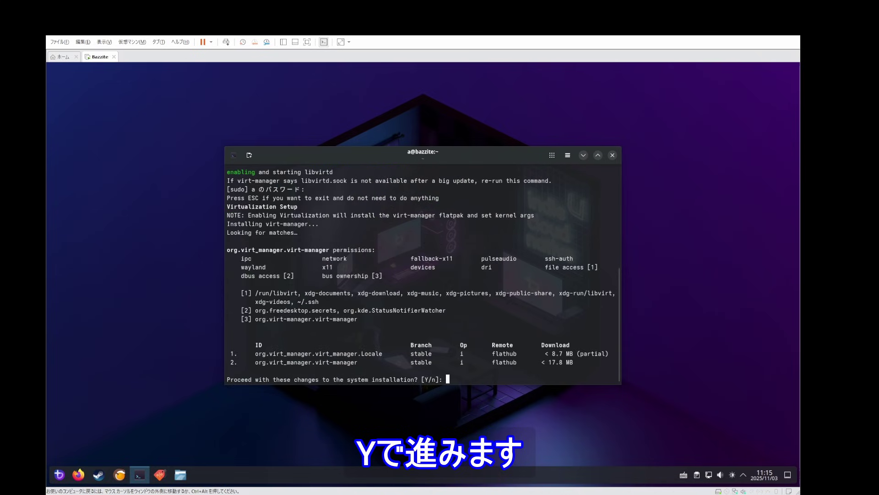
# Accept the virt-manager flatpak installation and enter the account password to authorize the virtualization setup
pyautogui.write('y')
pyautogui.press('Return')
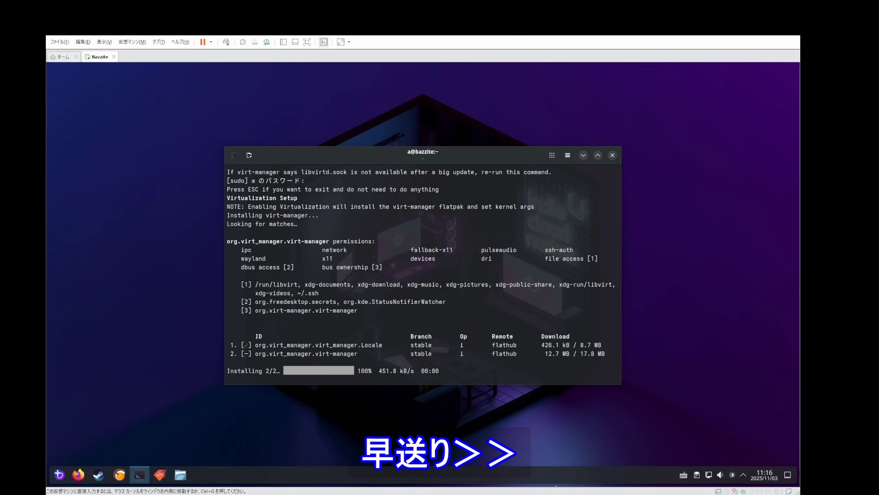
pyautogui.write('●●●●●●●')
pyautogui.press('Return')
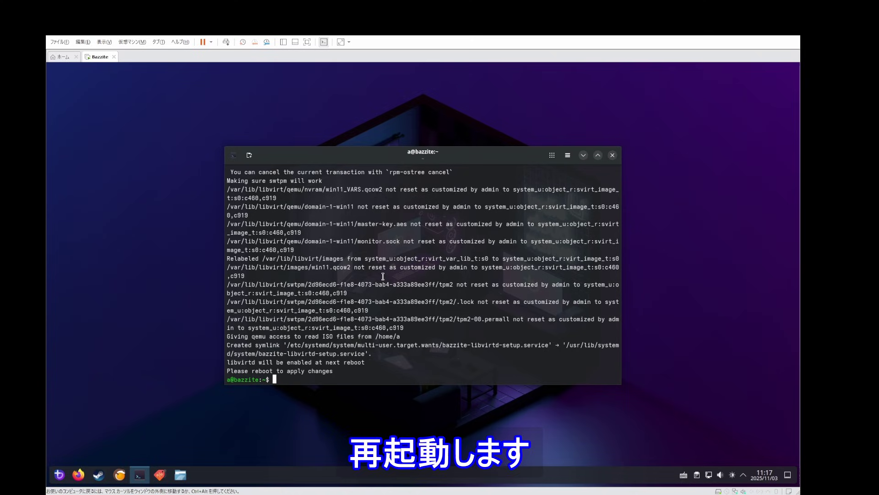
# Reboot the system from the terminal with sudo systemctl reboot to apply the virtualization changes
pyautogui.write('w')
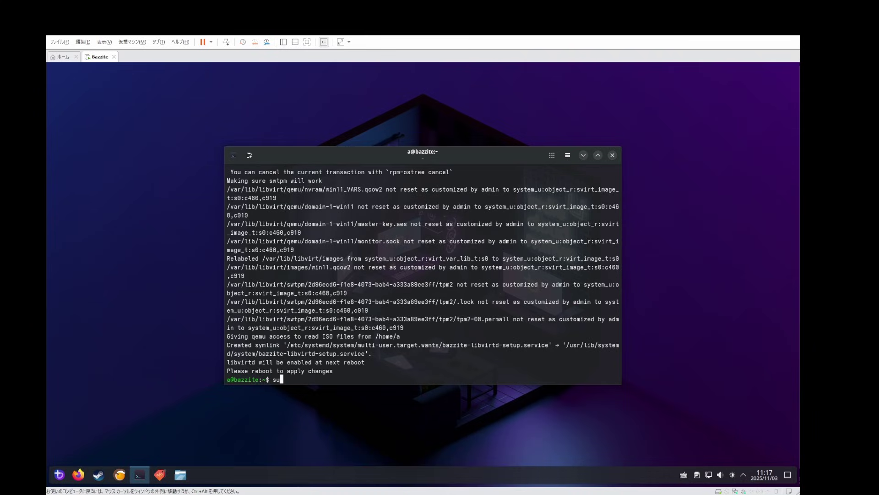
pyautogui.write('sudo systemctl reboot')
pyautogui.press('Return')
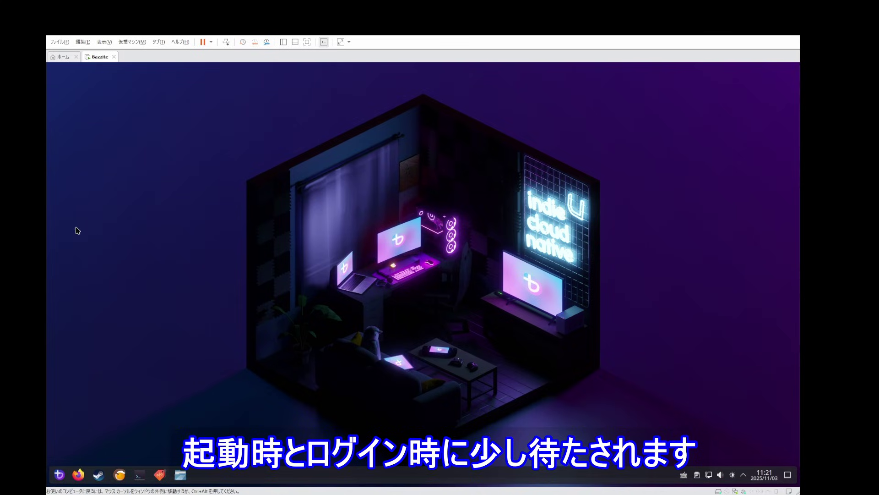
# Launch the virtual machine manager (仮想マシンマネージャー) from the system applications and authenticate with the account password
pyautogui.click(60, 475)
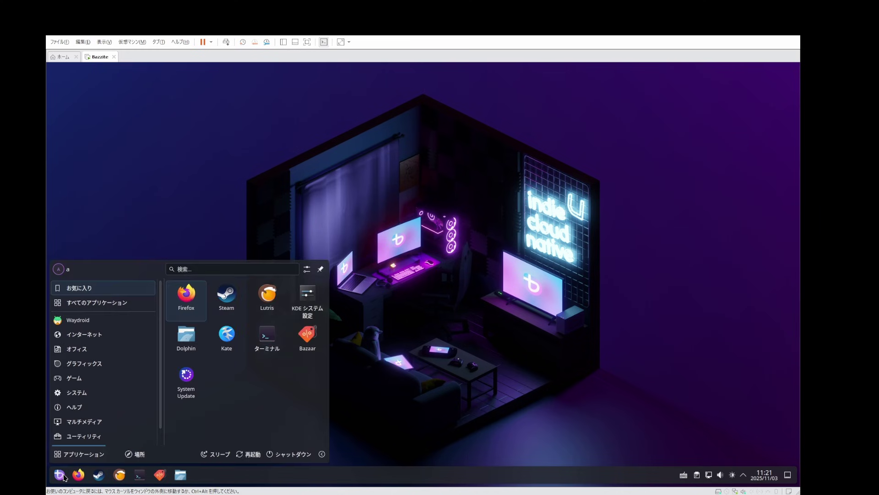
pyautogui.click(97, 393)
pyautogui.scroll(-2, 249, 382)
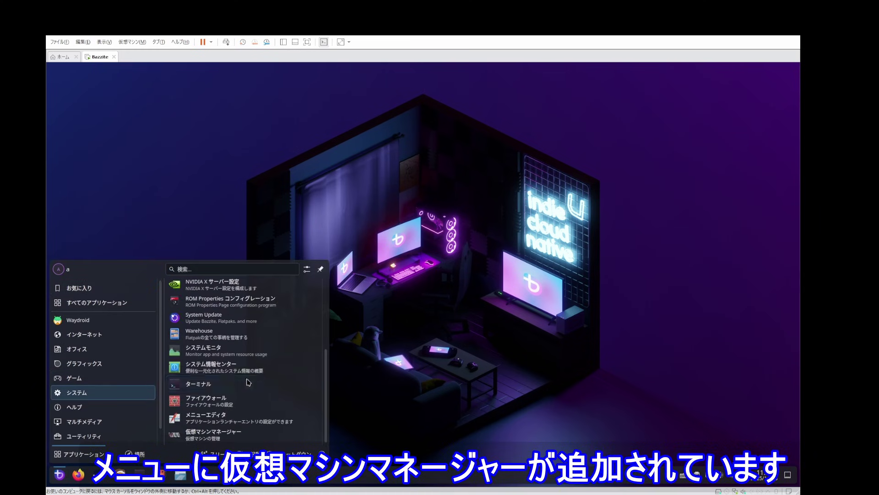
pyautogui.click(234, 434)
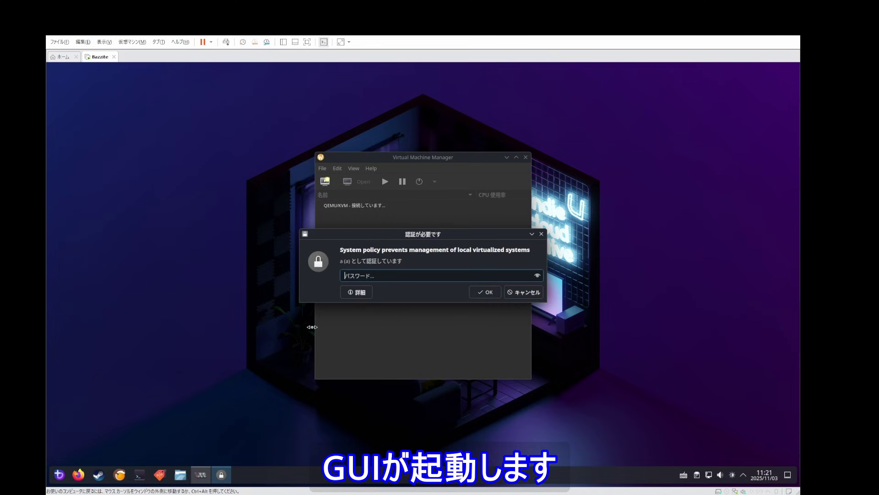
pyautogui.write('••••••••')
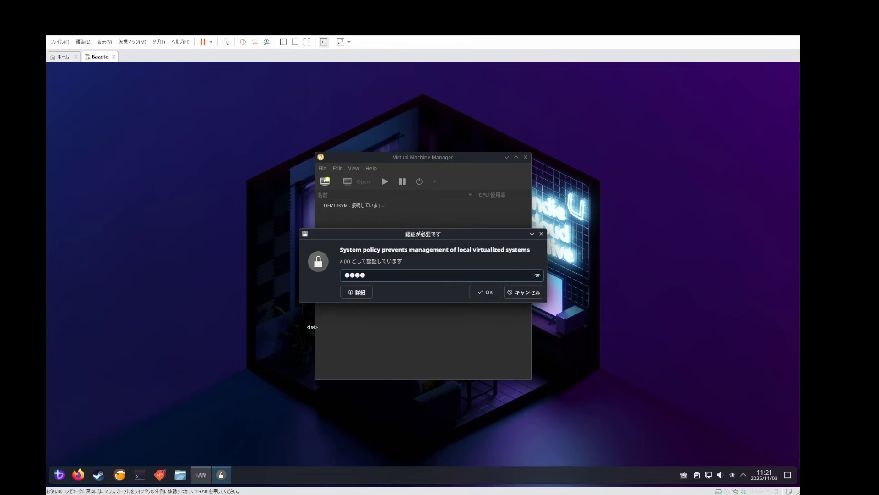
pyautogui.press('Return')
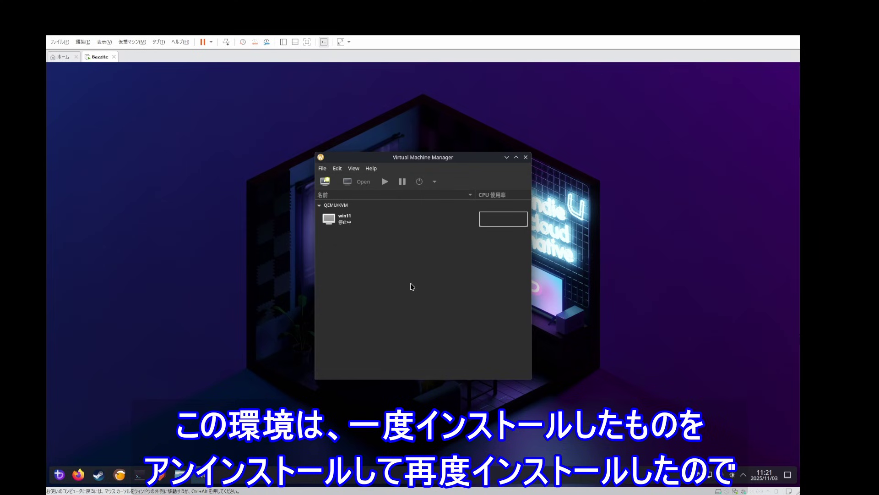
# Open the existing win11 virtual machine, examine its hardware details overview, and close its window
pyautogui.click(377, 223)
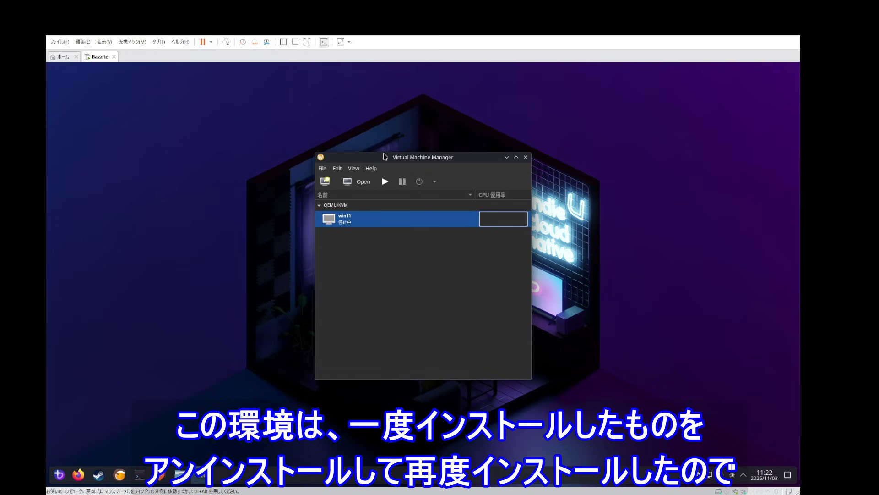
pyautogui.moveTo(386, 158); pyautogui.dragTo(310, 143)
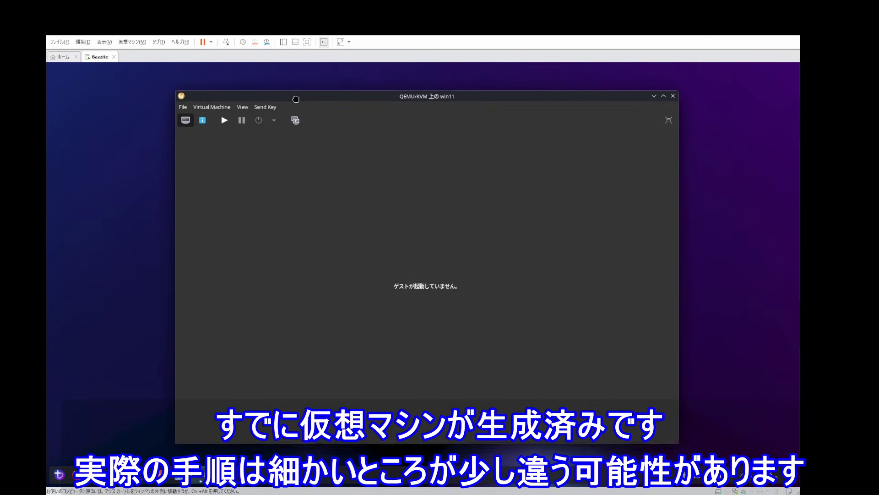
pyautogui.moveTo(296, 99); pyautogui.dragTo(363, 100)
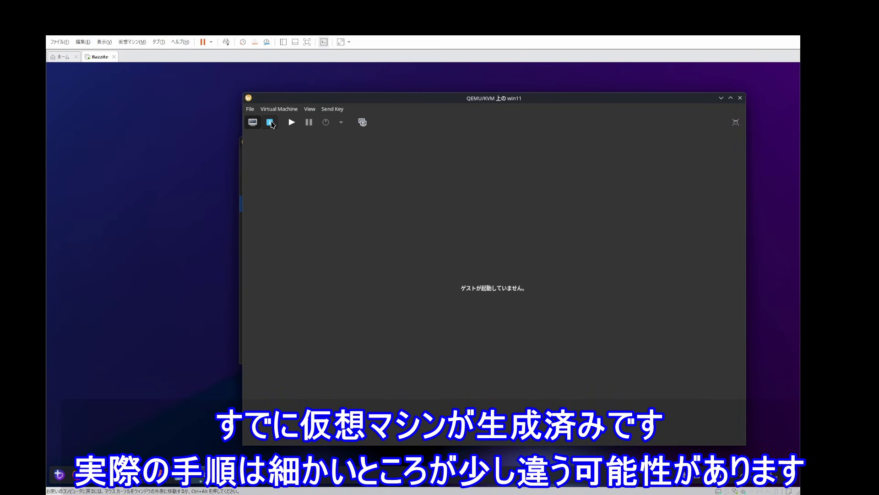
pyautogui.click(270, 122)
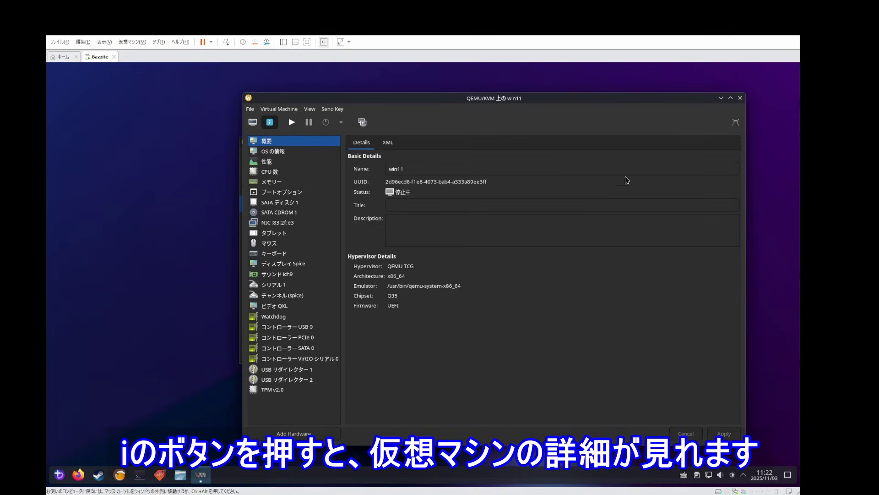
pyautogui.click(740, 98)
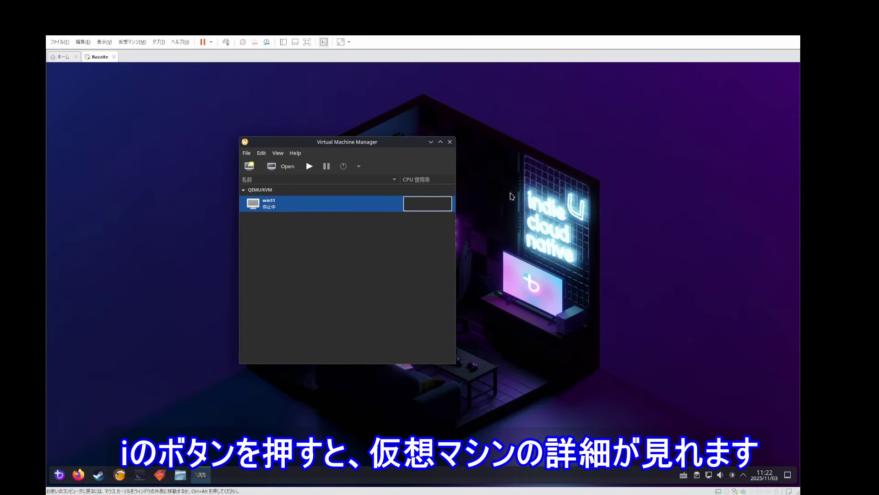
# Start a new virtual machine from local install media, choosing Win11_23H2_Japanese_x64v2.iso in the pool storage as the ISO
pyautogui.click(249, 165)
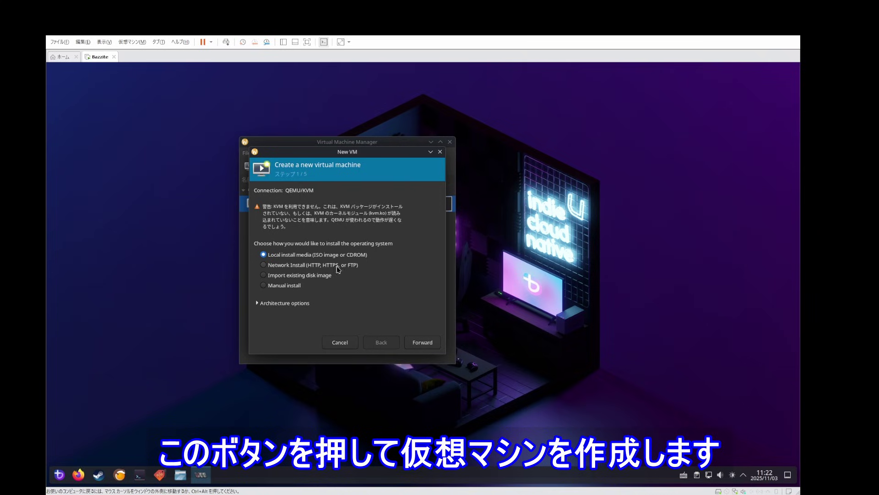
pyautogui.click(428, 344)
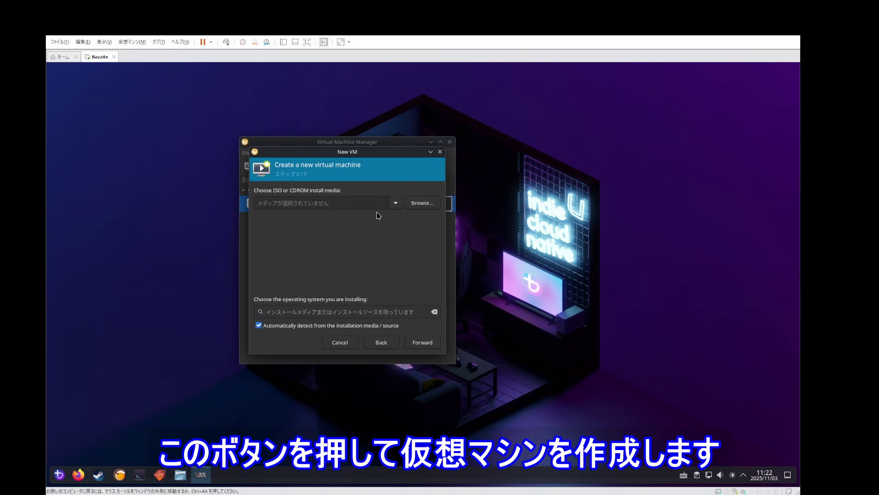
pyautogui.click(395, 202)
pyautogui.click(396, 201)
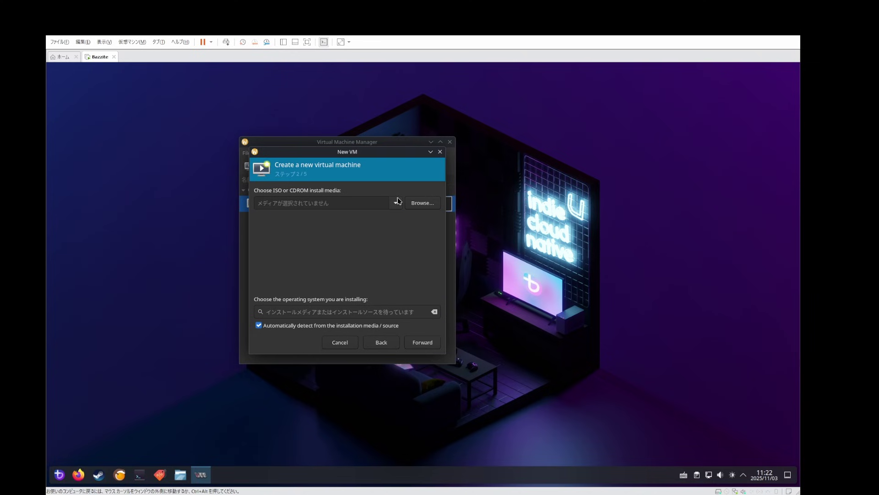
pyautogui.click(422, 202)
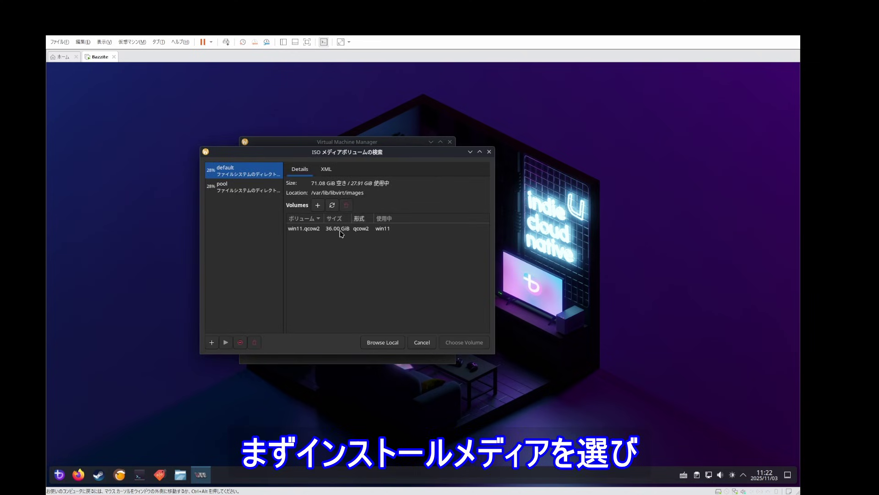
pyautogui.click(341, 231)
pyautogui.click(234, 190)
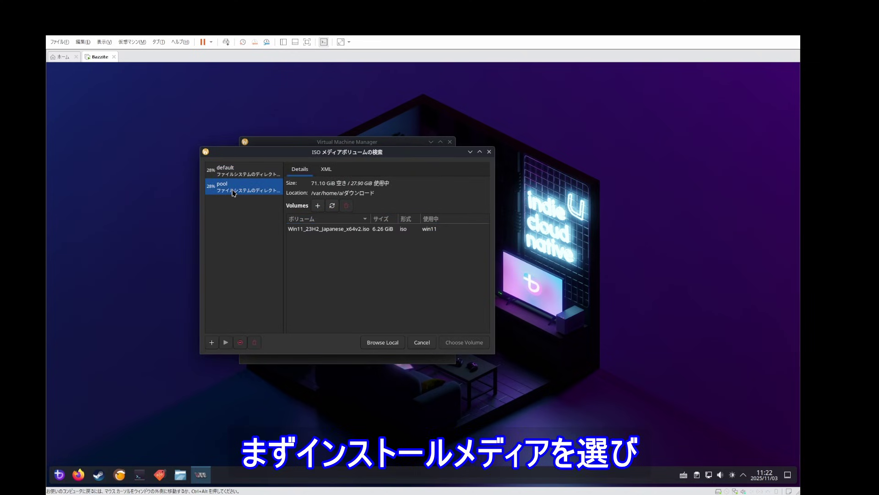
pyautogui.click(323, 232)
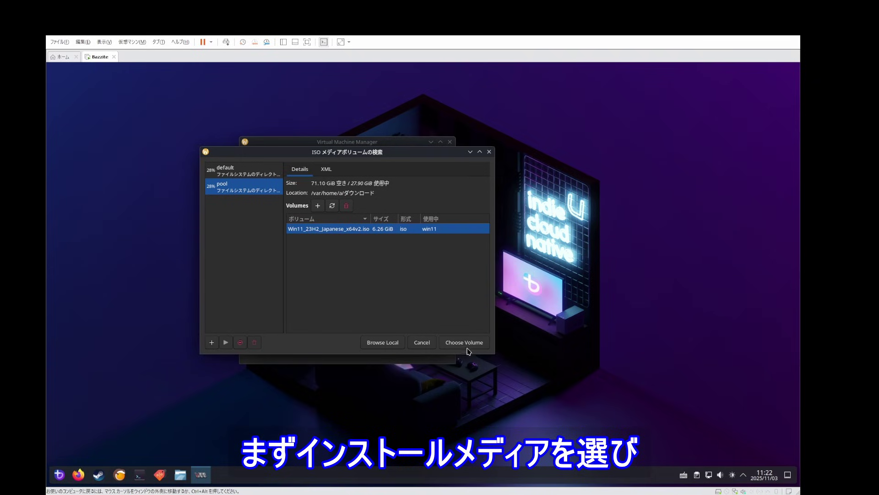
pyautogui.click(464, 343)
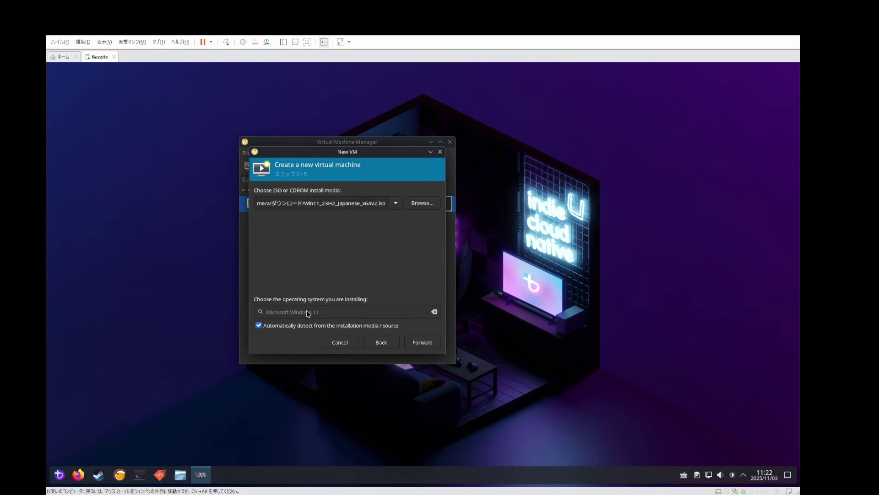
pyautogui.click(422, 343)
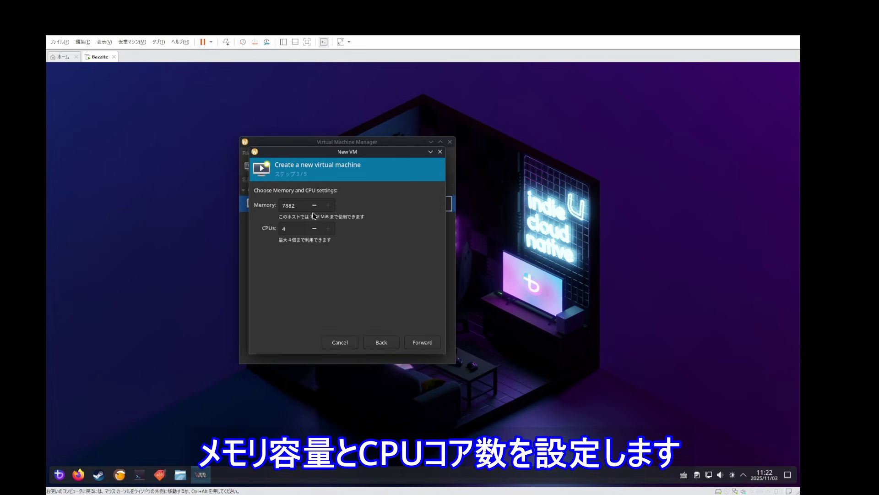
# Accept 7882 MiB of memory and 4 CPUs, set the new disk image's size to 32 GiB, and continue
pyautogui.click(422, 343)
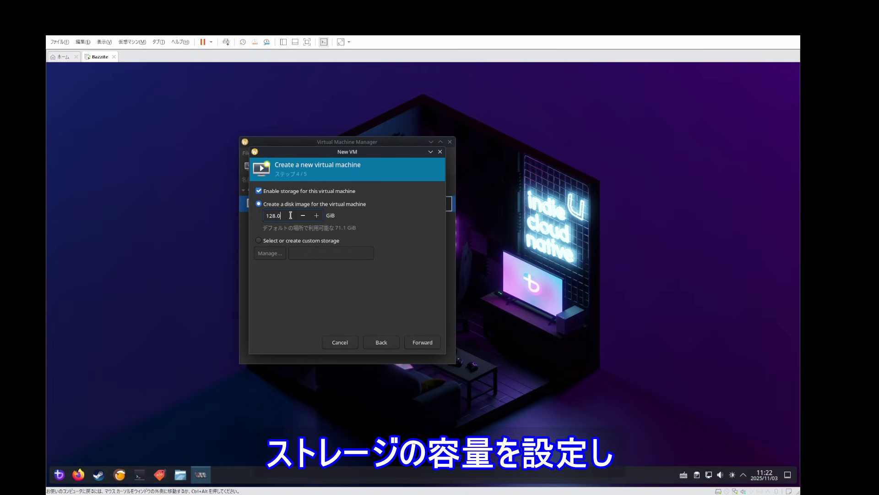
pyautogui.moveTo(290, 215); pyautogui.dragTo(242, 221)
pyautogui.press('Down')
pyautogui.write('32')
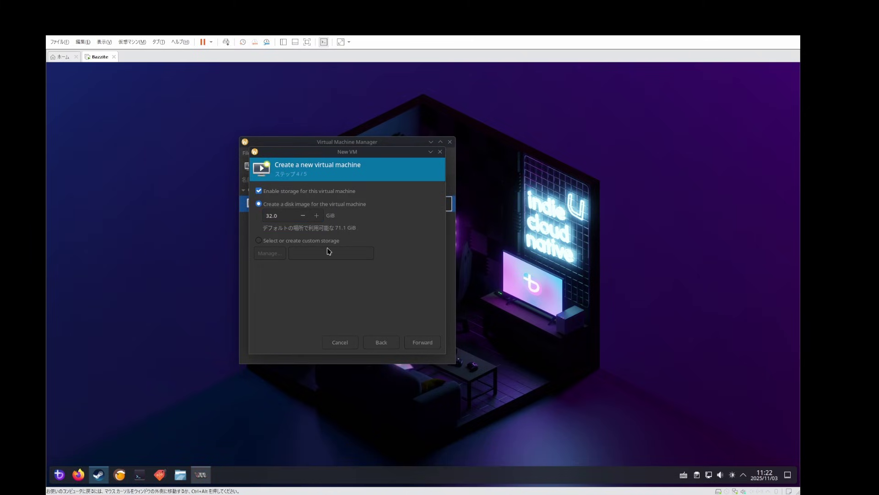
pyautogui.click(266, 277)
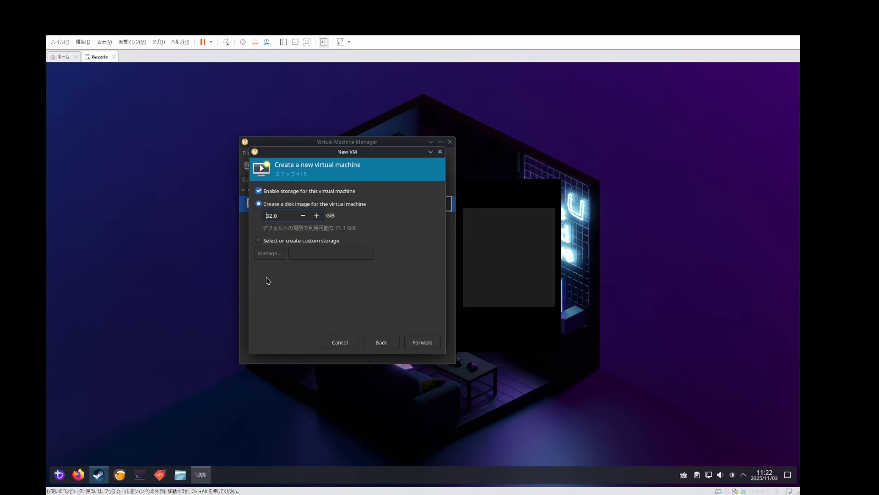
pyautogui.click(420, 343)
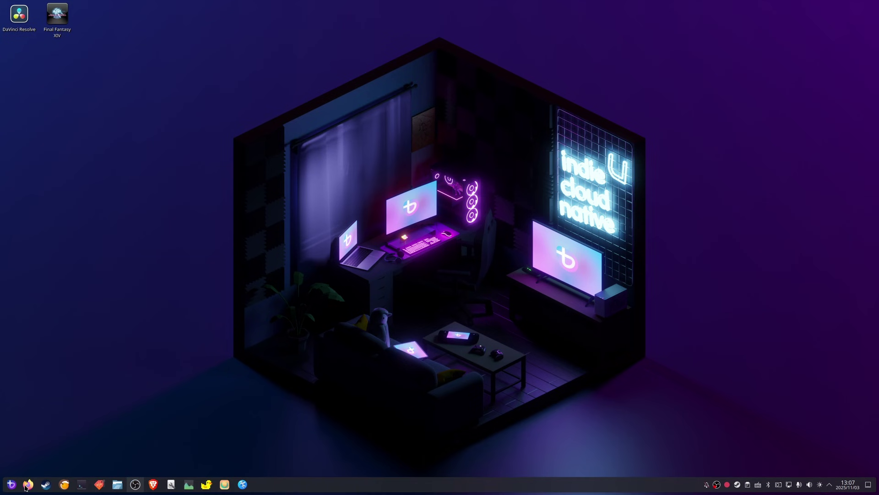
# On the host desktop, launch Virtual Machine Manager from the full application list and enter the account password to connect to QEMU/KVM
pyautogui.click(11, 484)
pyautogui.moveTo(46, 334)
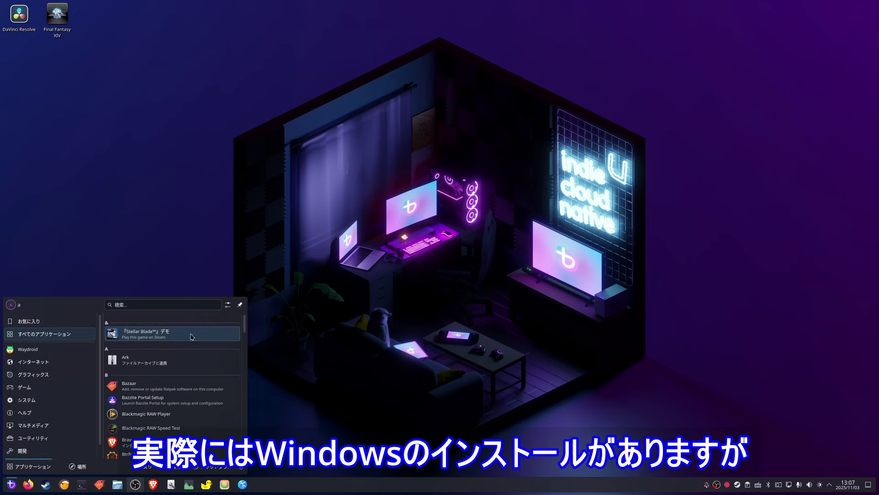
pyautogui.moveTo(244, 321); pyautogui.dragTo(239, 458)
pyautogui.click(185, 433)
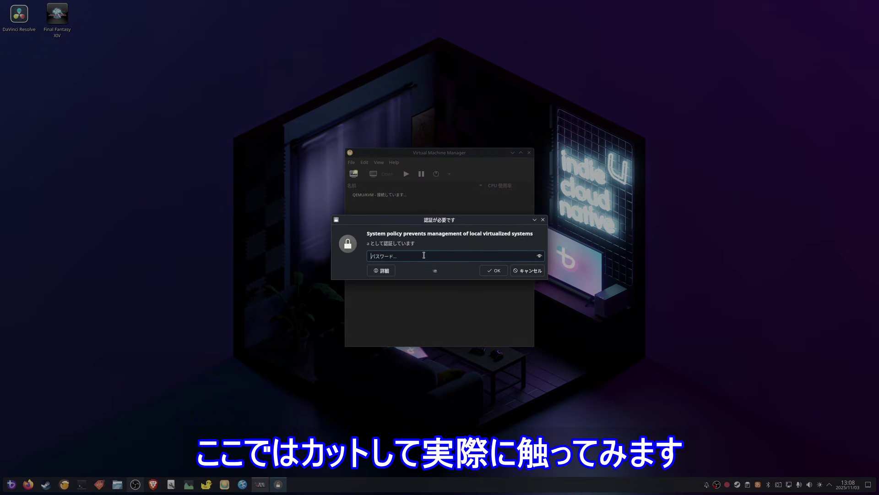
pyautogui.write('*******')
pyautogui.click(494, 270)
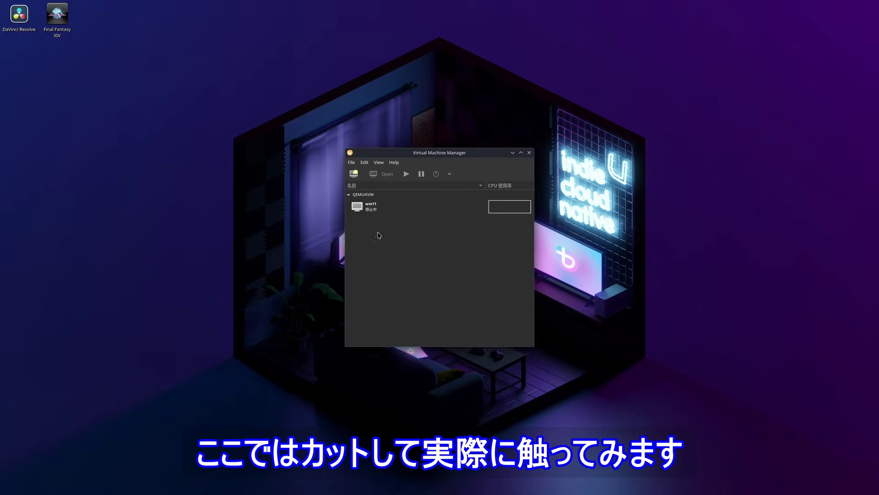
# Open the win11 virtual machine's console and power the machine on
pyautogui.click(379, 209)
pyautogui.click(385, 175)
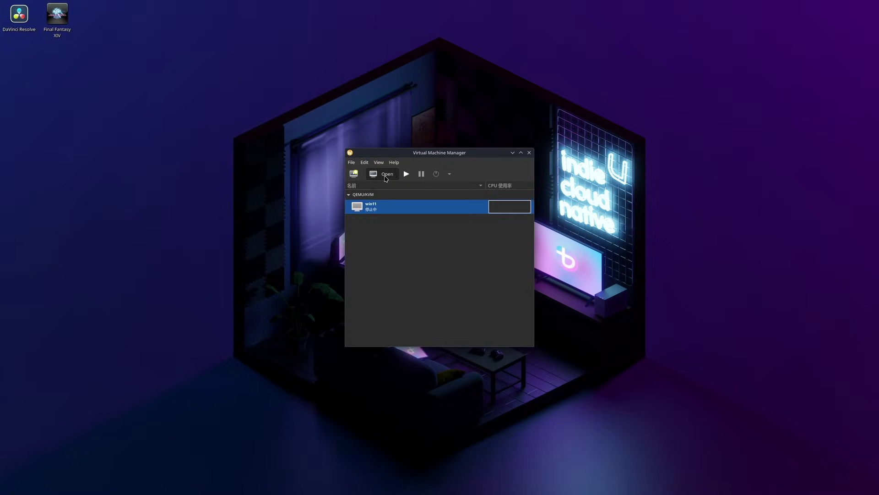
pyautogui.click(212, 136)
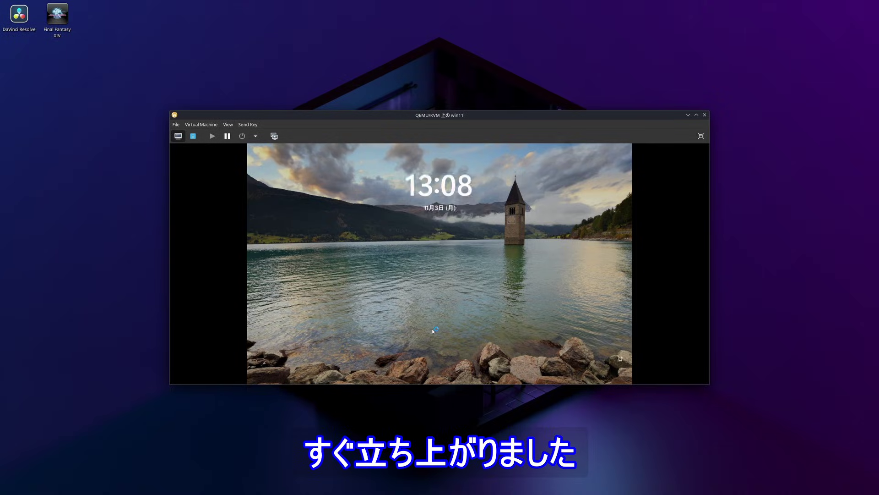
# Dismiss the Windows lock screen in the win11 guest and sign in with the account password
pyautogui.click(434, 331)
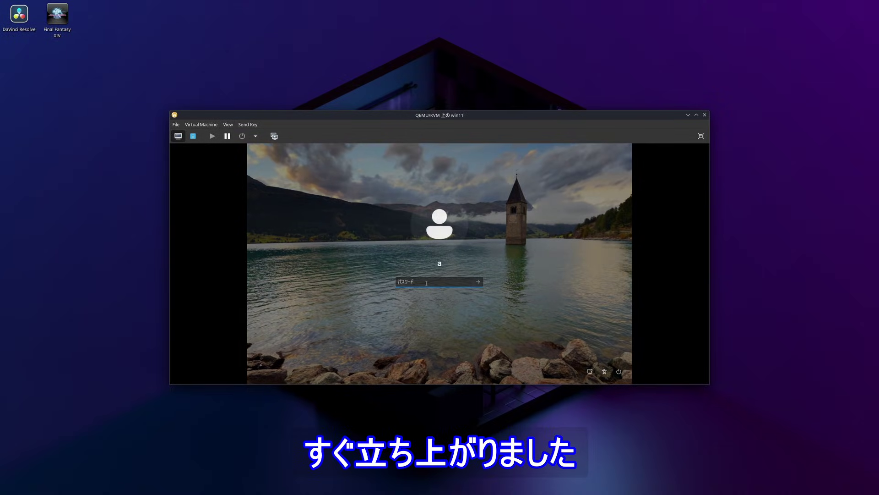
pyautogui.write('aaa')
pyautogui.press('Return')
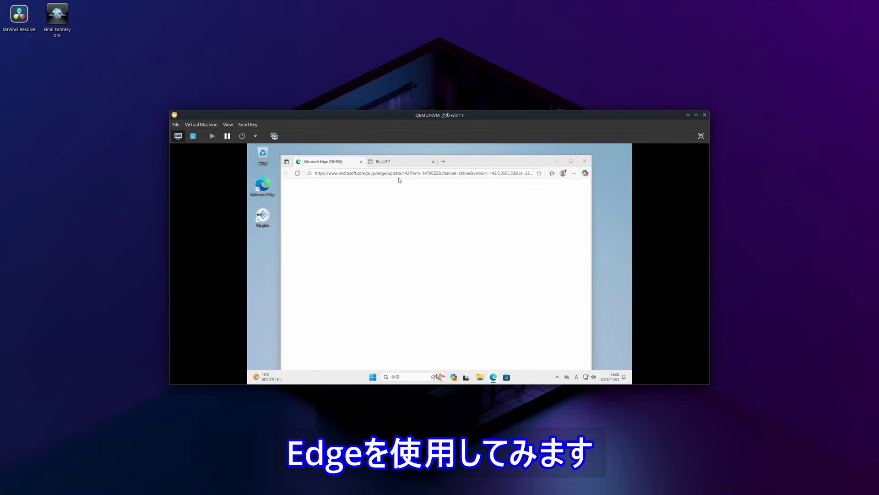
# Close the Edge update page's tab in the guest and search the web for "bazzite" from the new tab
pyautogui.click(362, 162)
pyautogui.click(338, 173)
pyautogui.write('b')
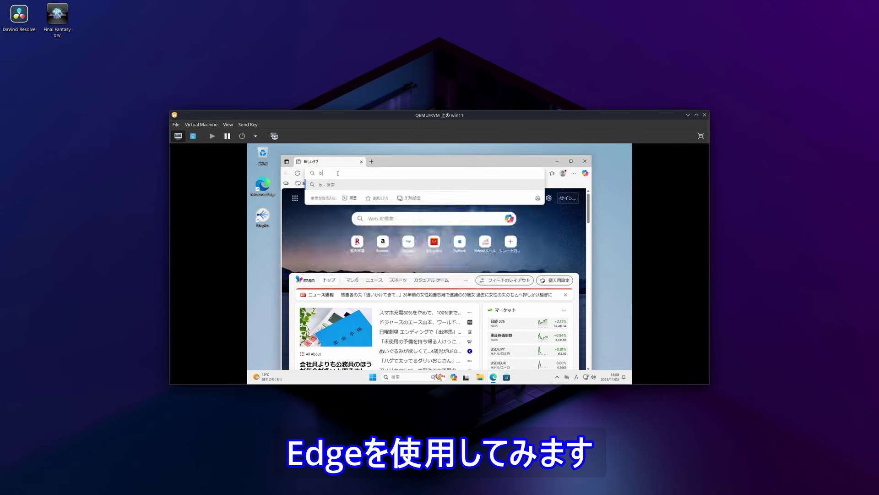
pyautogui.write('azzite')
pyautogui.press('Return')
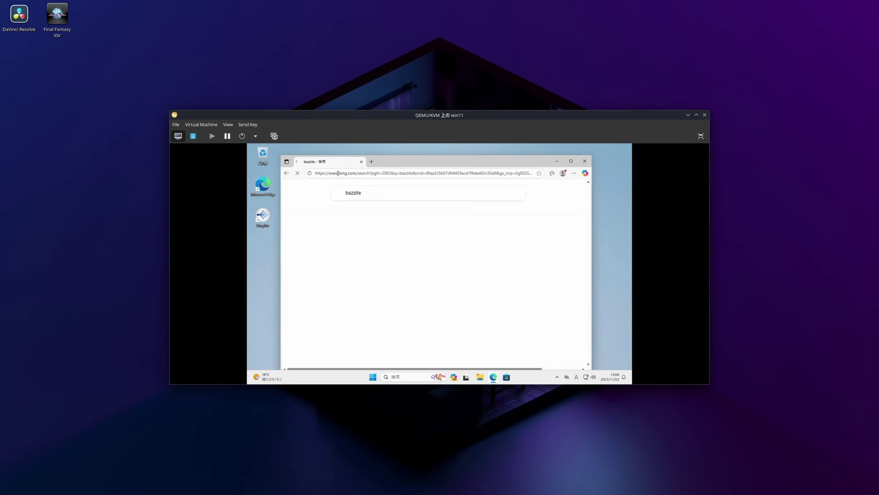
# Open the Bazzite website (bazzite.gg) from the search results and look through its home page down to the Steam section
pyautogui.click(337, 249)
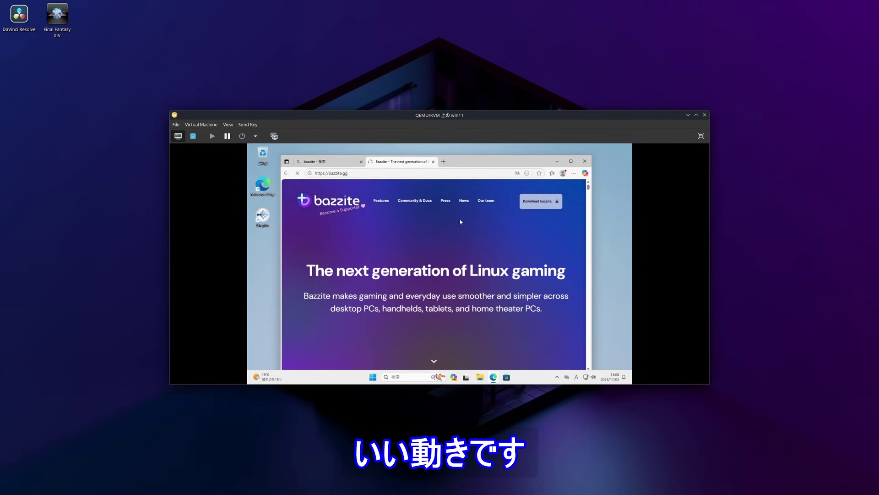
pyautogui.scroll(-10, 460, 216)
pyautogui.scroll(10, 463, 239)
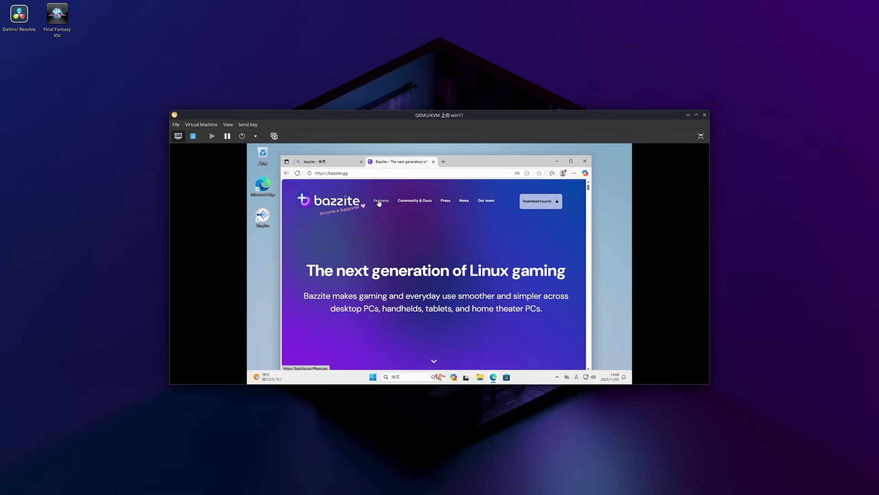
pyautogui.scroll(-5, 456, 253)
pyautogui.scroll(5, 456, 253)
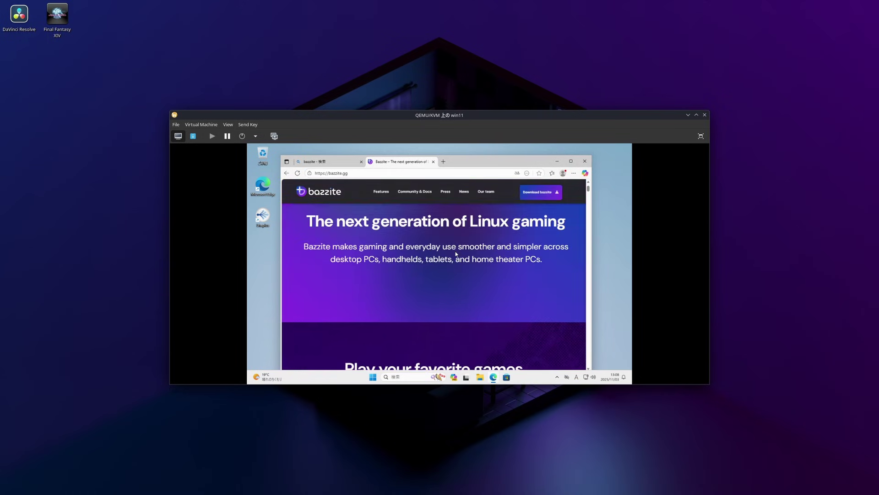
pyautogui.scroll(-10, 455, 251)
pyautogui.scroll(-15, 456, 252)
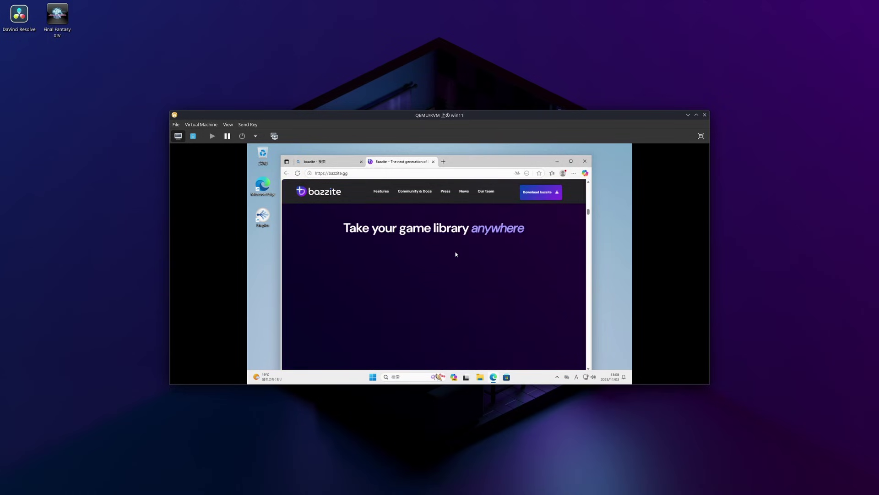
pyautogui.scroll(-15, 456, 251)
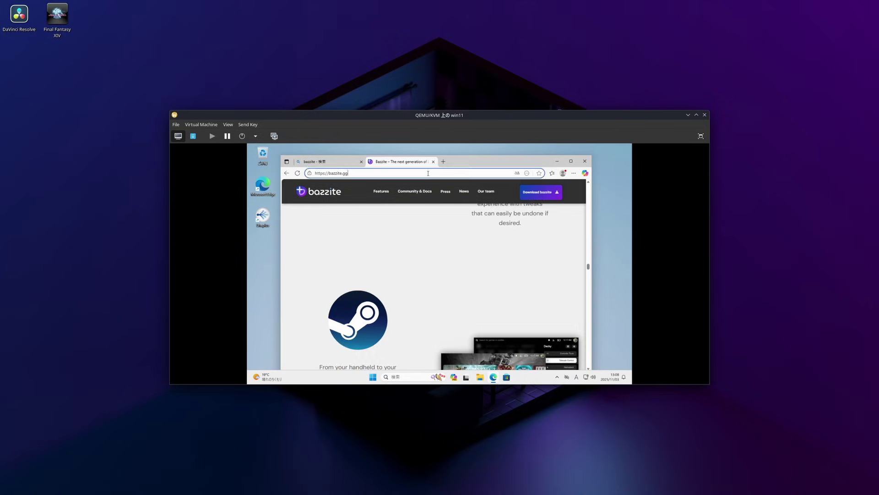
# Search the web for "QEMU" and skim through its Japanese Wikipedia article
pyautogui.click(428, 172)
pyautogui.write('QEMU')
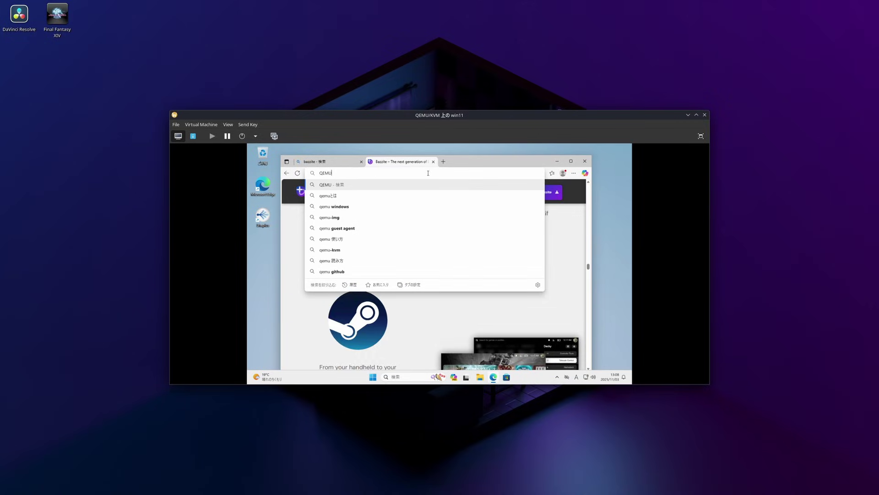
pyautogui.press('Return')
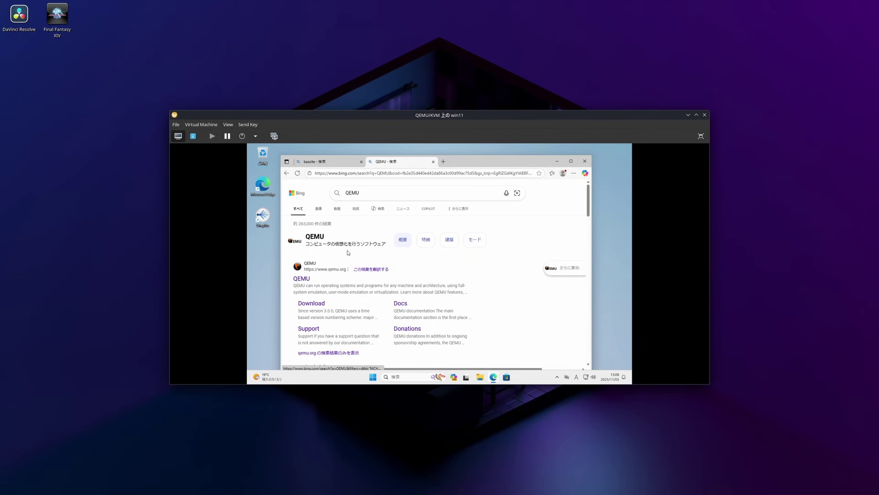
pyautogui.scroll(-3, 339, 256)
pyautogui.scroll(1, 334, 267)
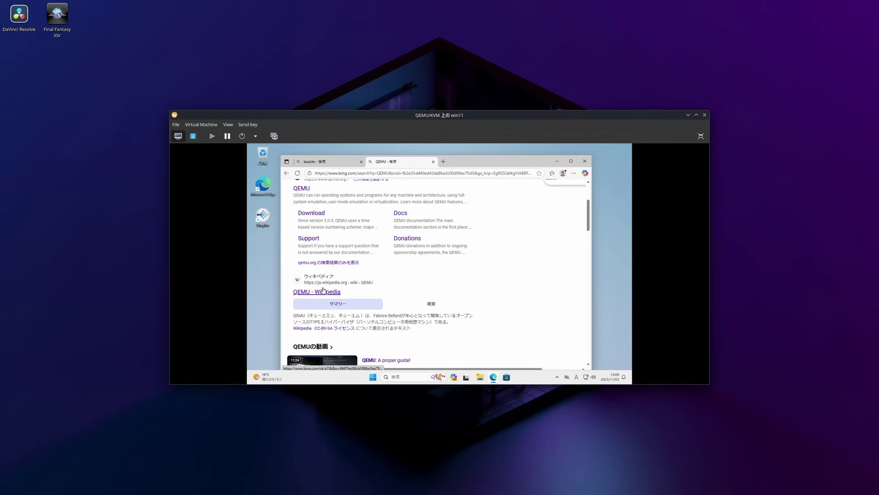
pyautogui.click(321, 291)
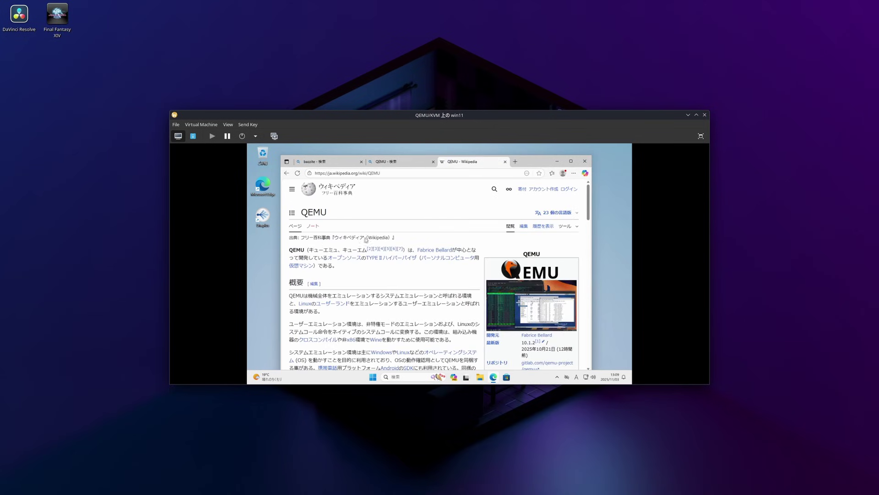
pyautogui.scroll(-15, 409, 236)
pyautogui.scroll(-5, 410, 236)
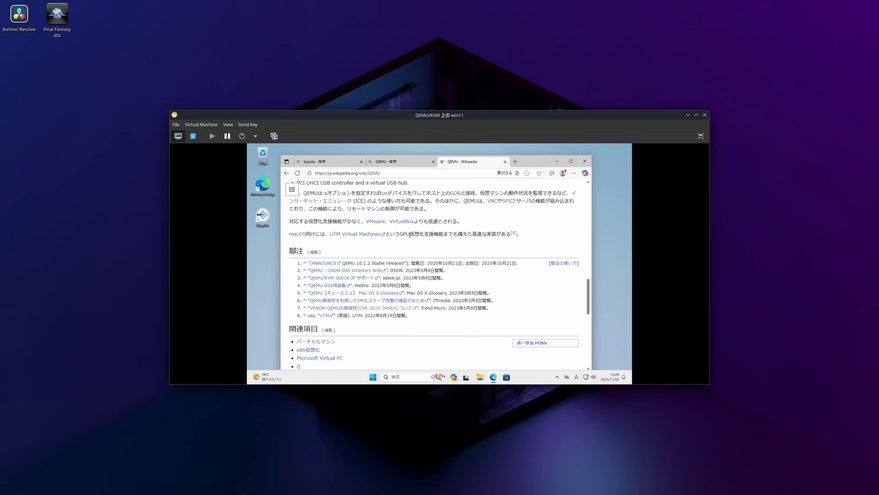
pyautogui.scroll(20, 410, 237)
pyautogui.scroll(3, 410, 237)
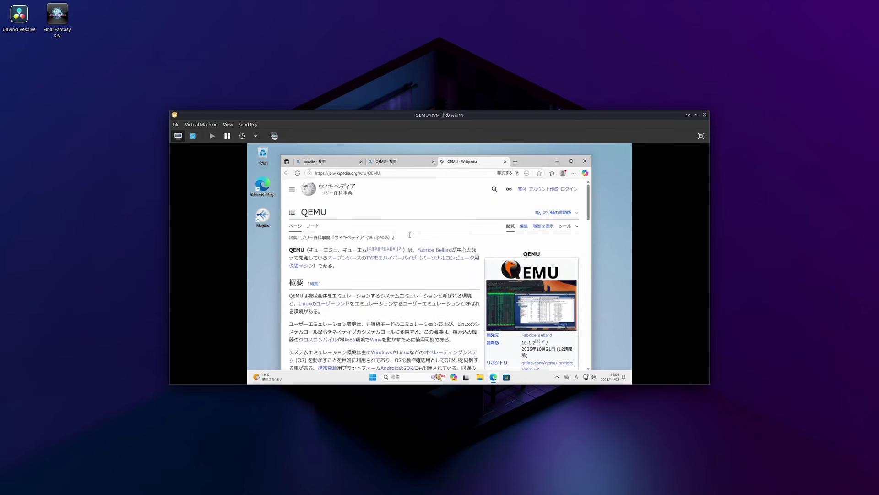
# Open Notepad in the guest and write three lines: "Bazzite Linux", "日本語も打てます" and "こんにちは"
pyautogui.click(373, 377)
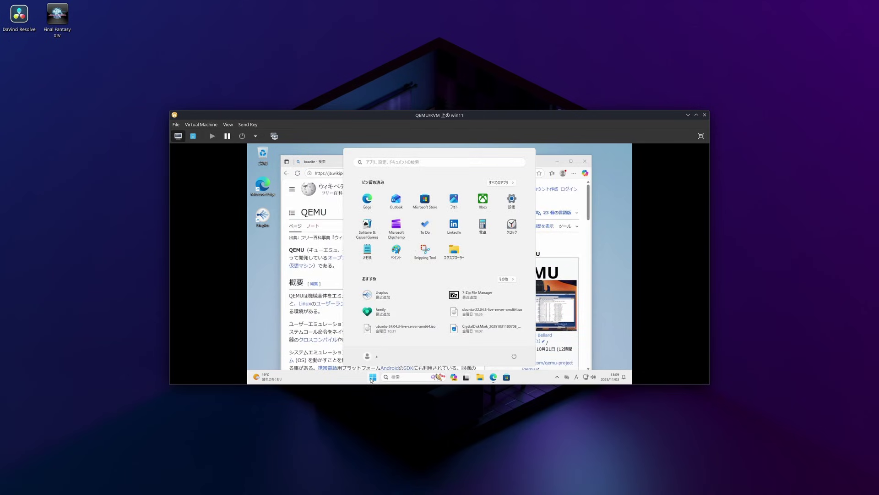
pyautogui.click(367, 250)
pyautogui.write('B')
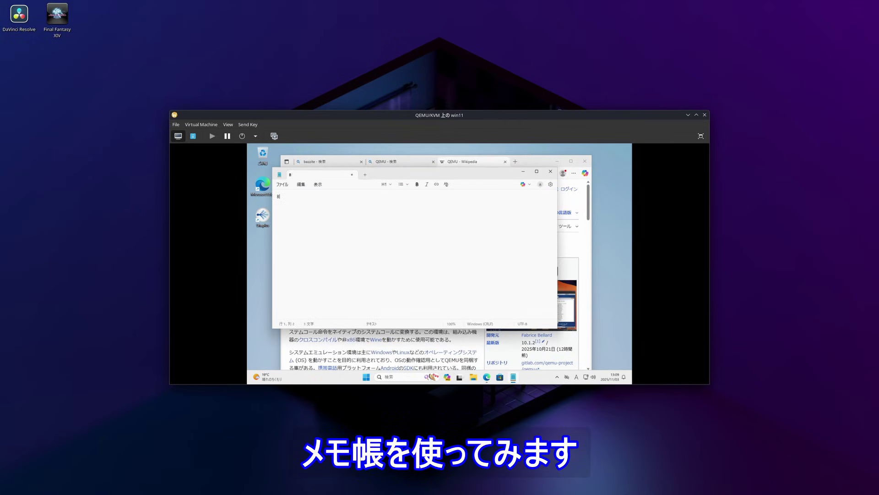
pyautogui.write('azzite Liに')
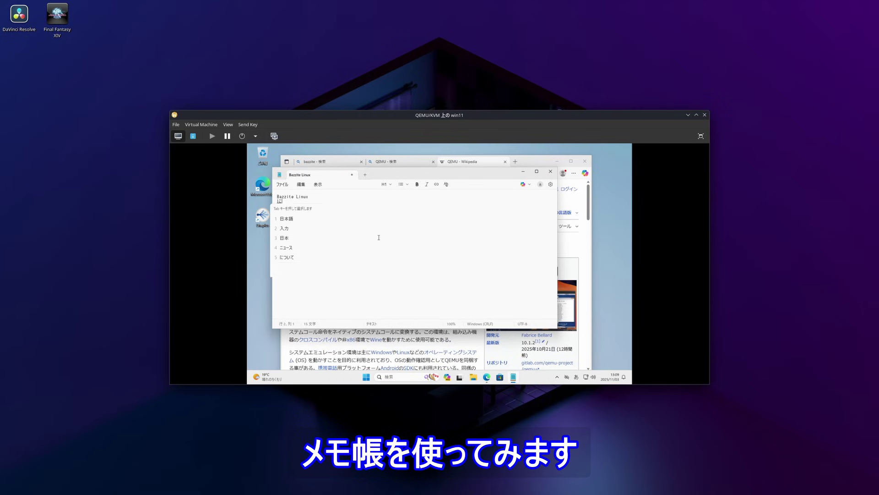
pyautogui.write('ほんごもうてます')
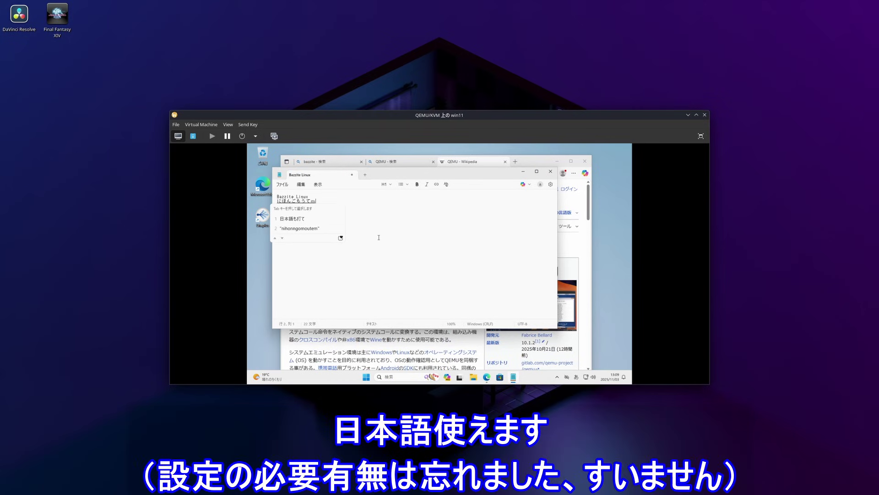
pyautogui.press('space')
pyautogui.press('Return')
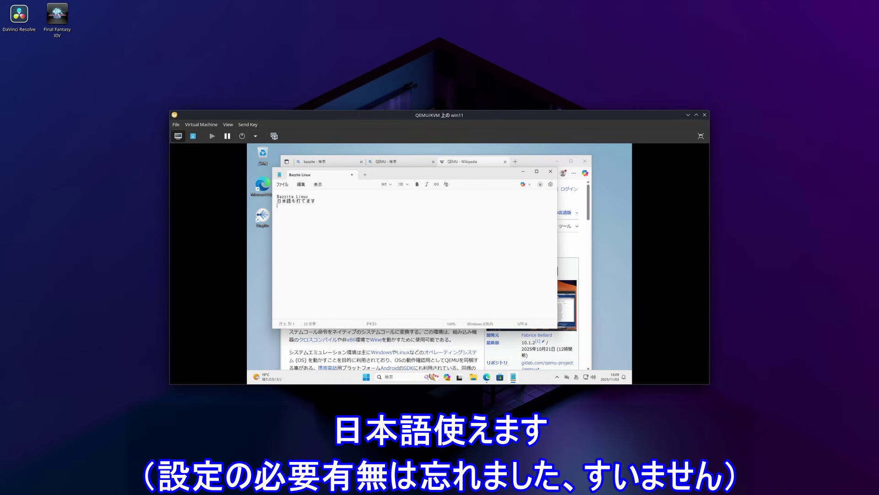
pyautogui.write('こんにちh')
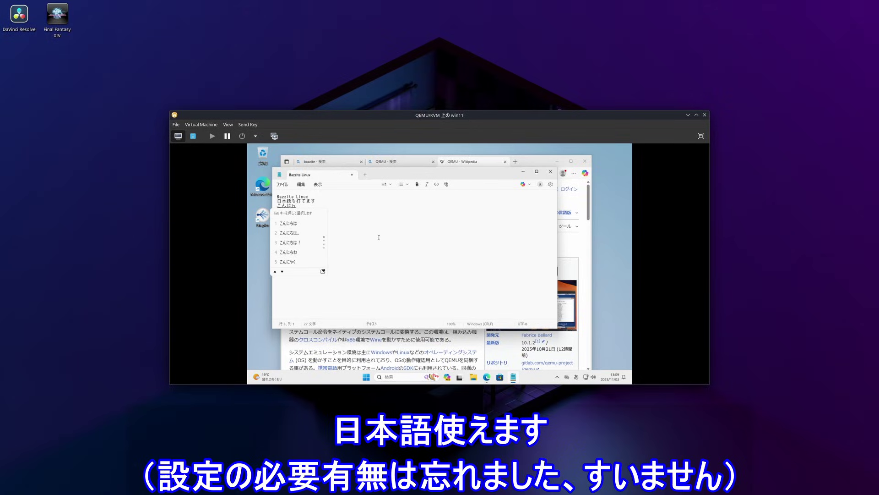
pyautogui.write('a')
pyautogui.press('Return')
pyautogui.press('Return')
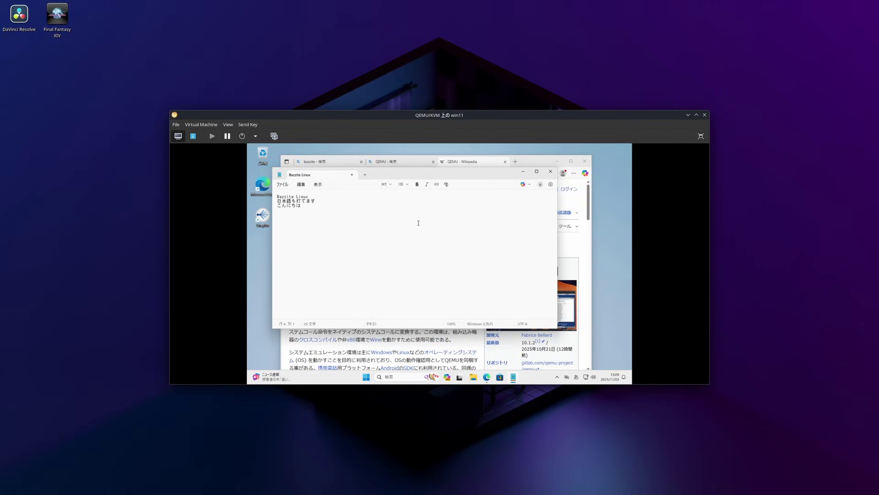
# Close the Notepad note without saving it and close all open Edge tabs
pyautogui.click(352, 175)
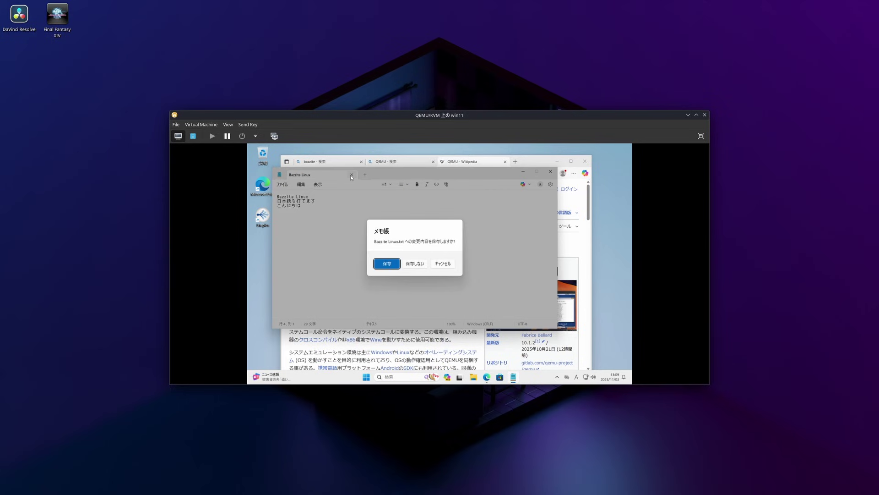
pyautogui.click(415, 263)
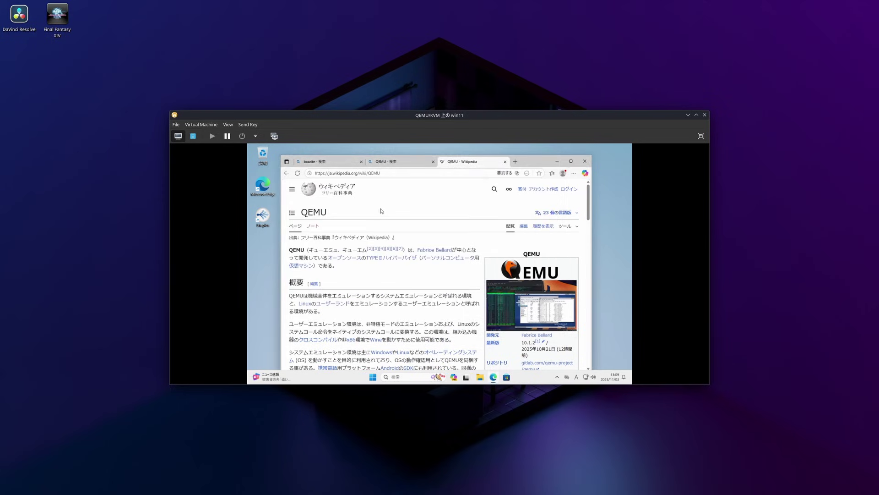
pyautogui.click(434, 161)
pyautogui.click(433, 161)
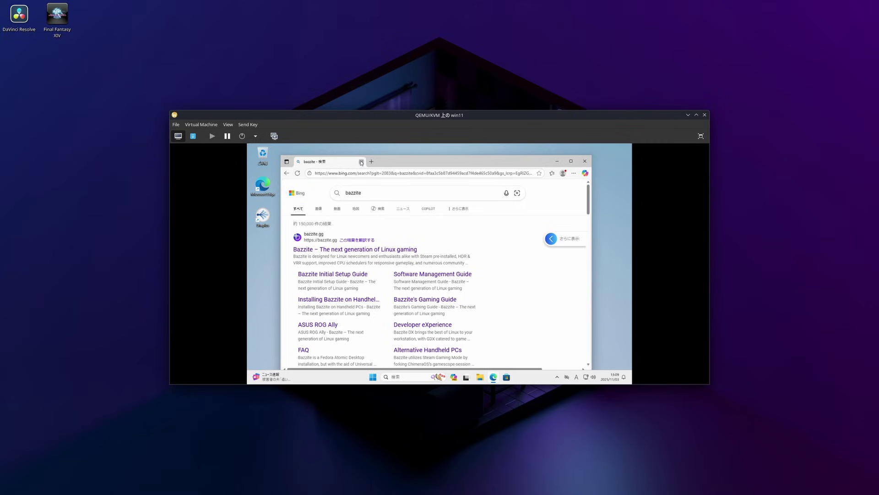
pyautogui.click(361, 162)
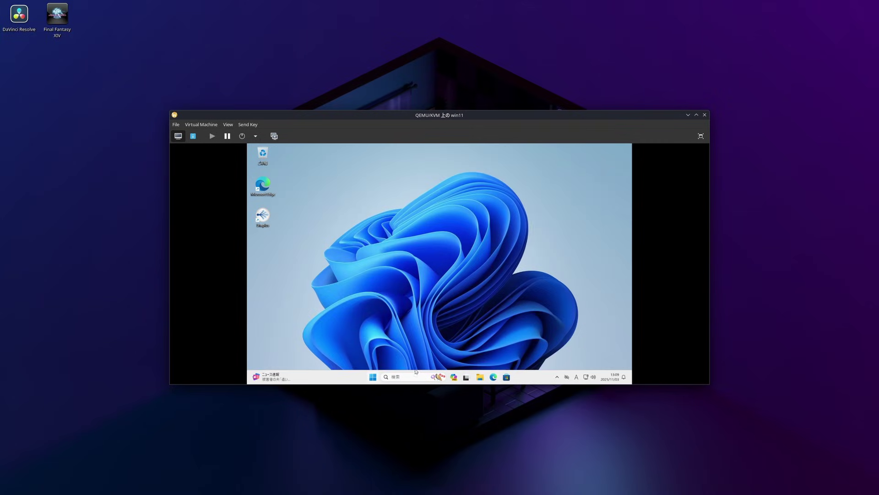
# Search for "speedtest" in a new Edge window, run the Fast.com internet speed test and close its tab
pyautogui.click(493, 377)
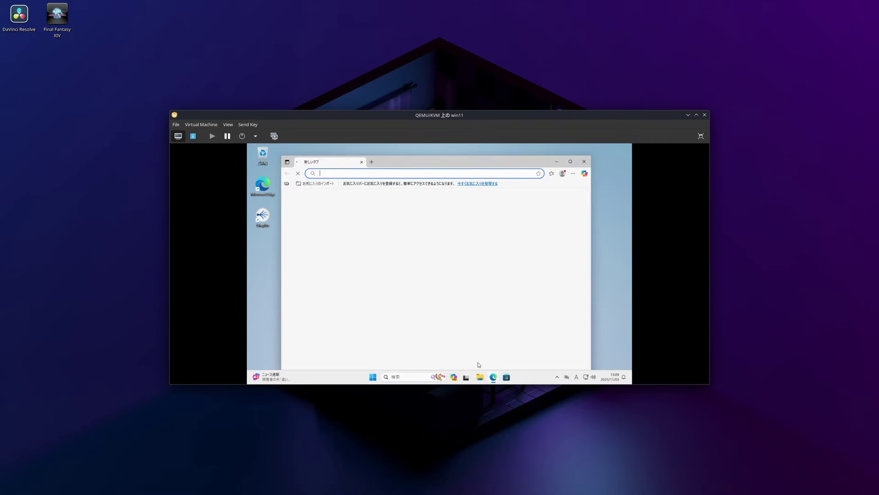
pyautogui.write('sp')
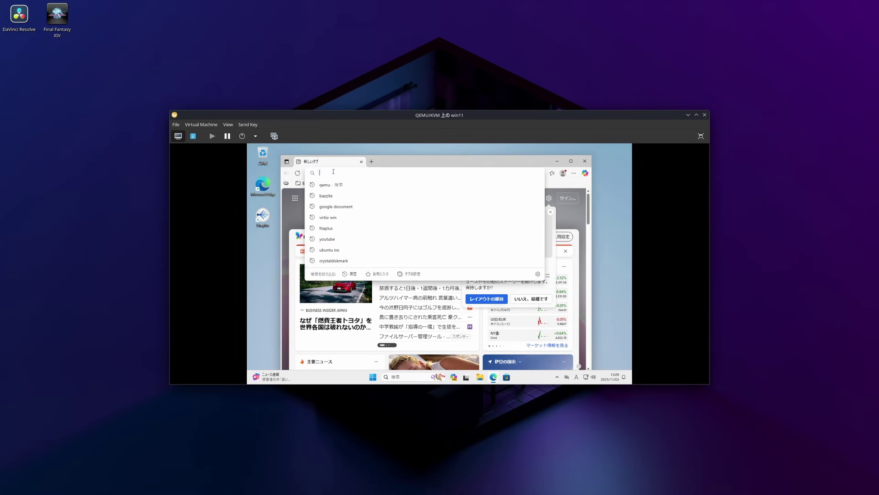
pyautogui.write('eedtest')
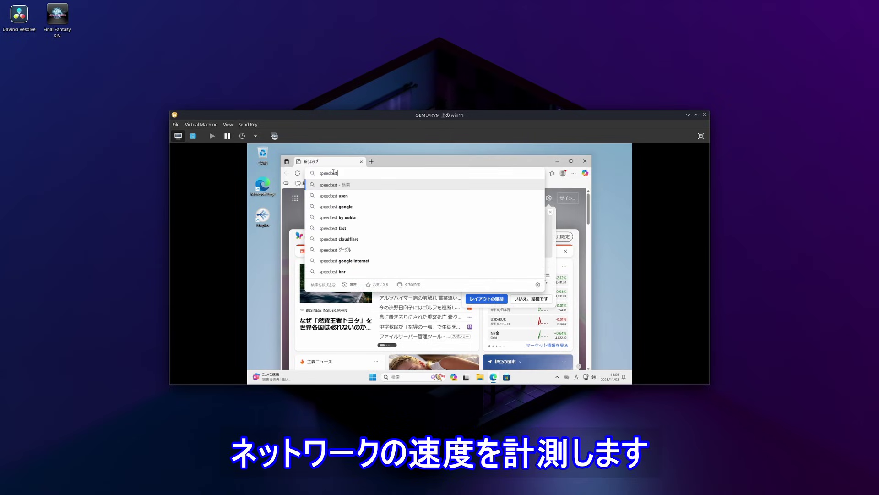
pyautogui.press('Return')
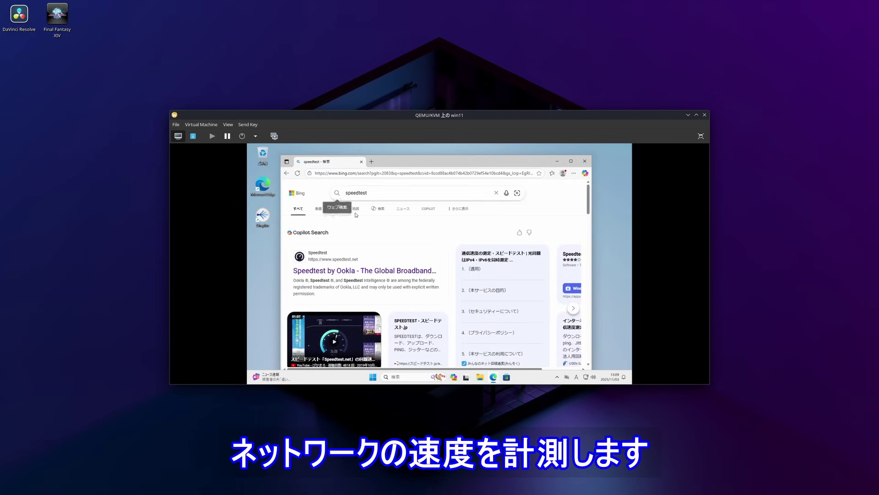
pyautogui.scroll(-2, 385, 240)
pyautogui.scroll(-3, 385, 240)
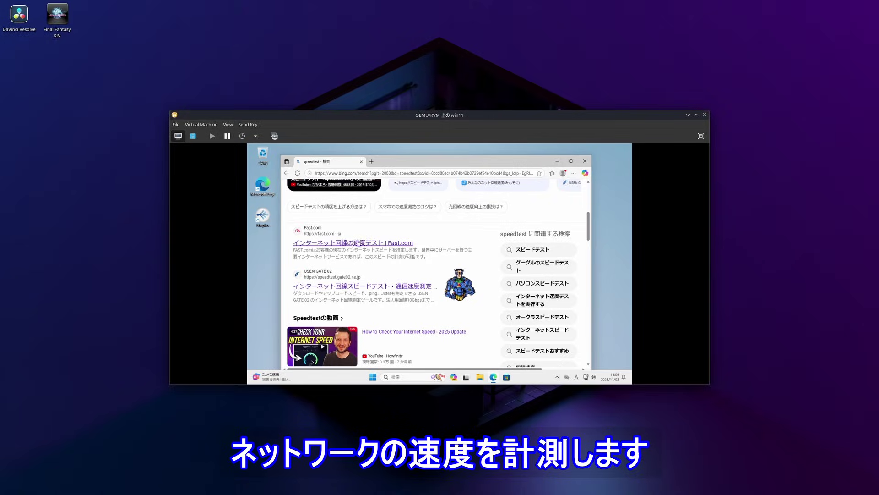
pyautogui.click(347, 243)
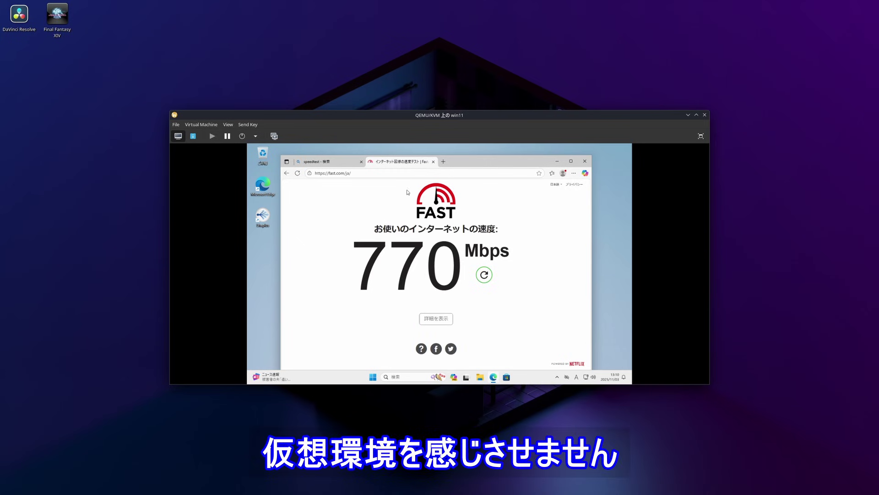
pyautogui.click(433, 161)
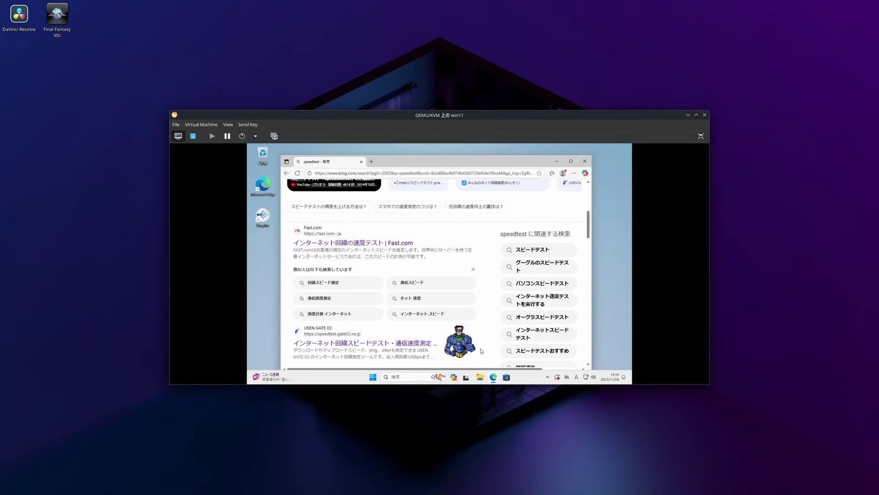
# Browse the Desktop, Pictures and Home folders in File Explorer, and close both the Explorer and Edge windows
pyautogui.click(480, 378)
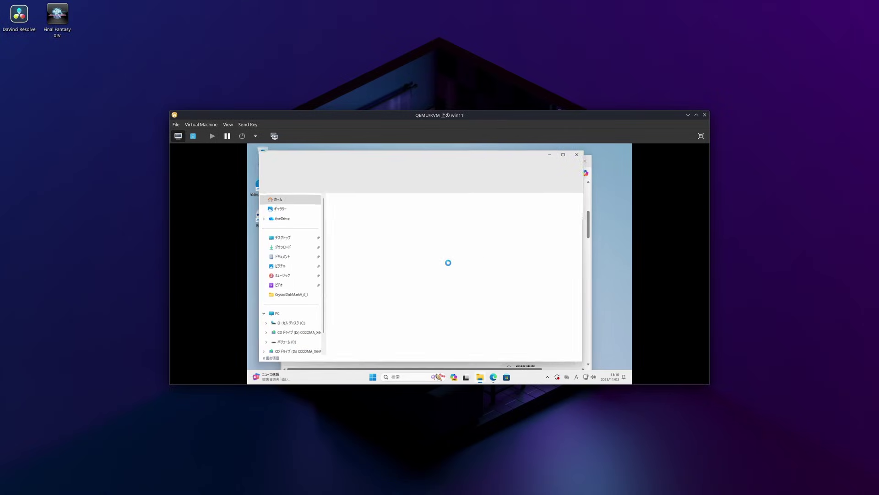
pyautogui.click(298, 238)
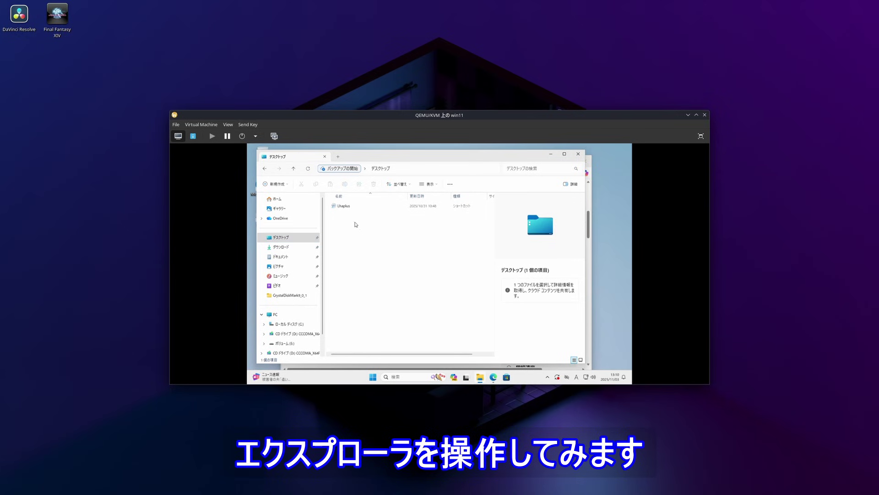
pyautogui.click(310, 266)
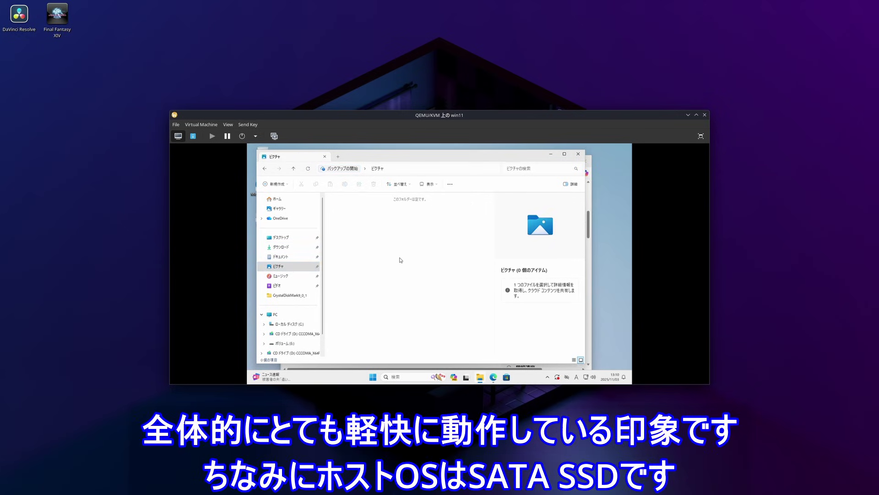
pyautogui.click(286, 203)
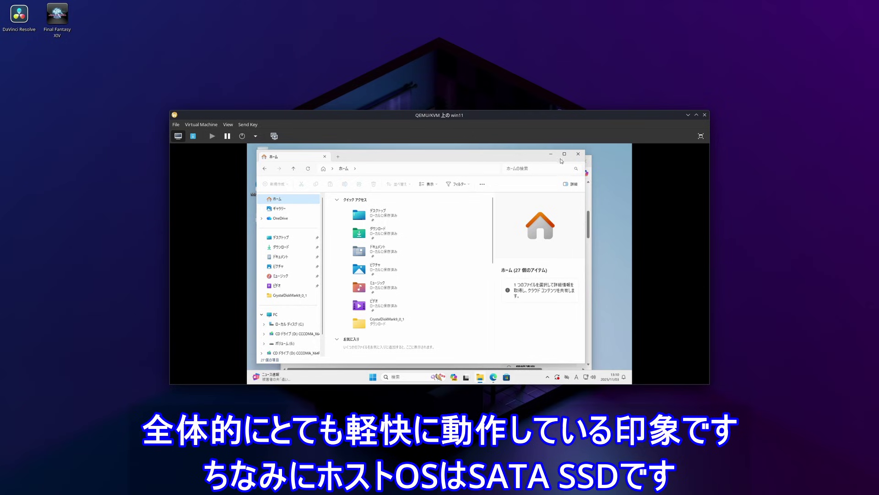
pyautogui.click(578, 154)
pyautogui.click(584, 163)
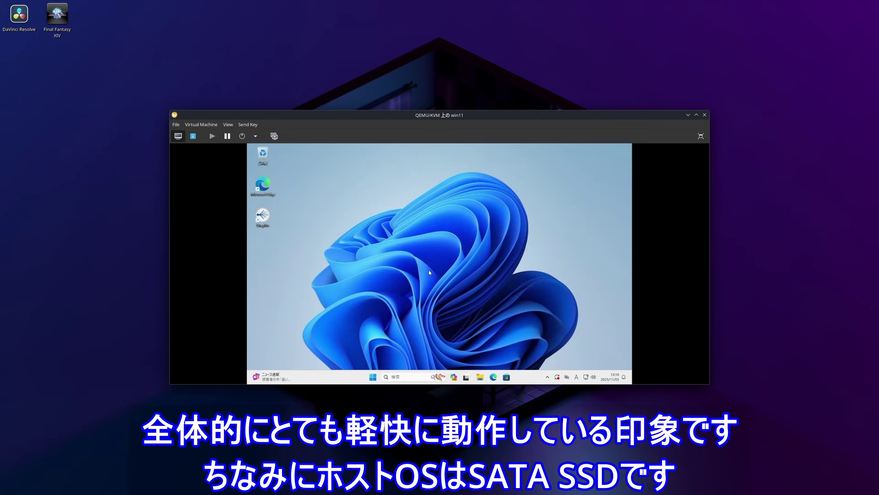
# Shut down Windows 11 from within the guest
pyautogui.click(373, 377)
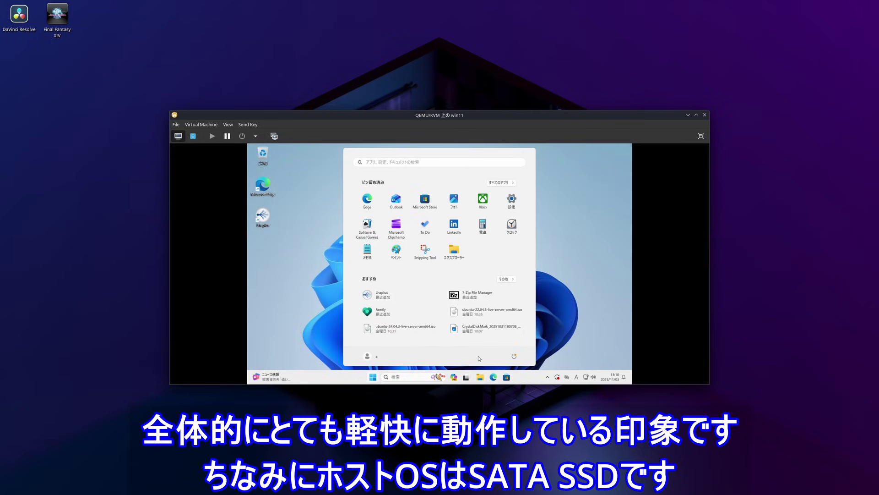
pyautogui.click(509, 357)
pyautogui.click(501, 327)
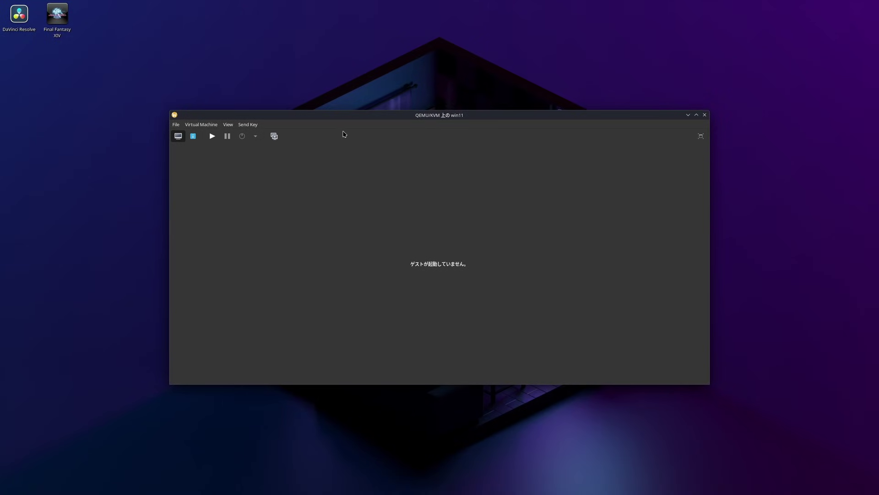
# Close the win11 console window on the host and reposition the Virtual Machine Manager window on the desktop
pyautogui.moveTo(340, 116); pyautogui.dragTo(357, 173)
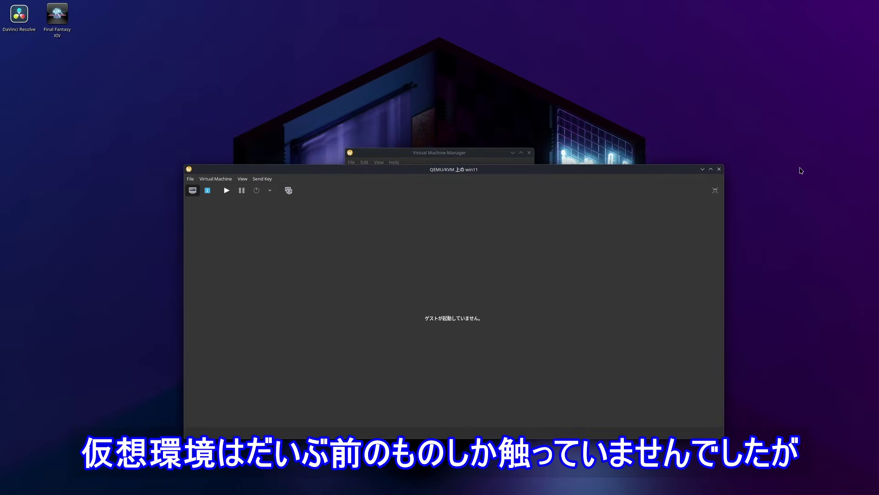
pyautogui.click(721, 171)
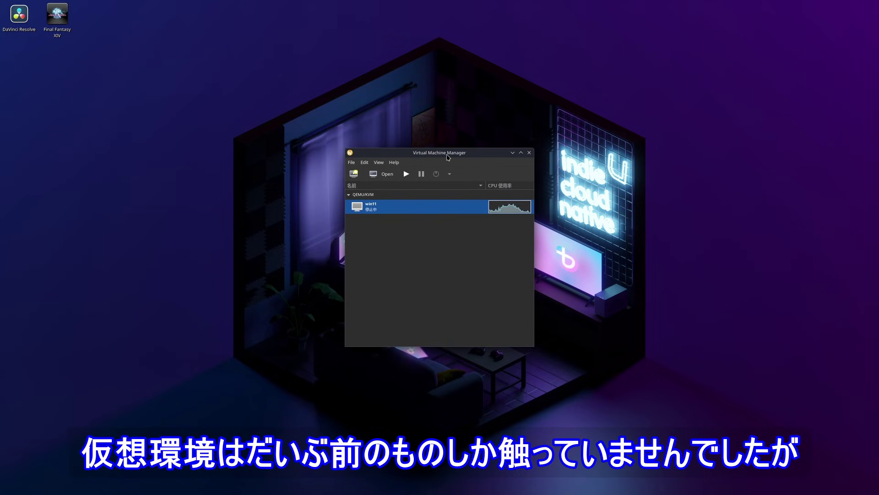
pyautogui.moveTo(448, 155); pyautogui.dragTo(388, 126)
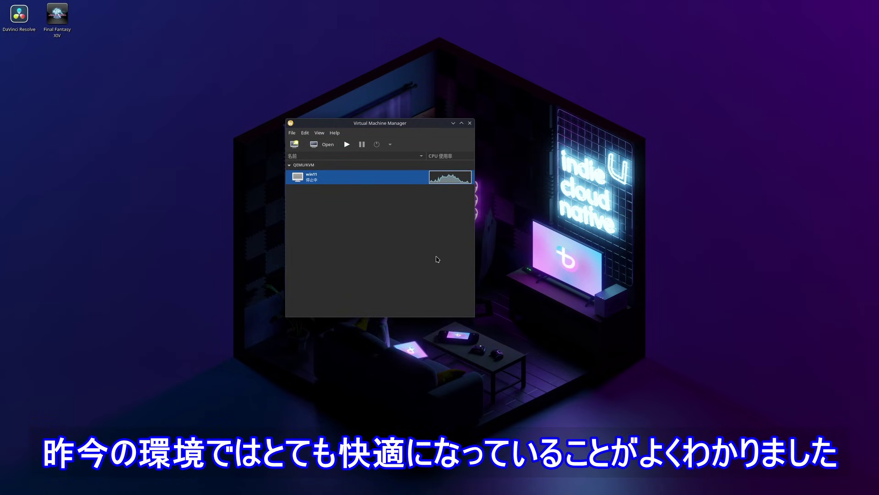